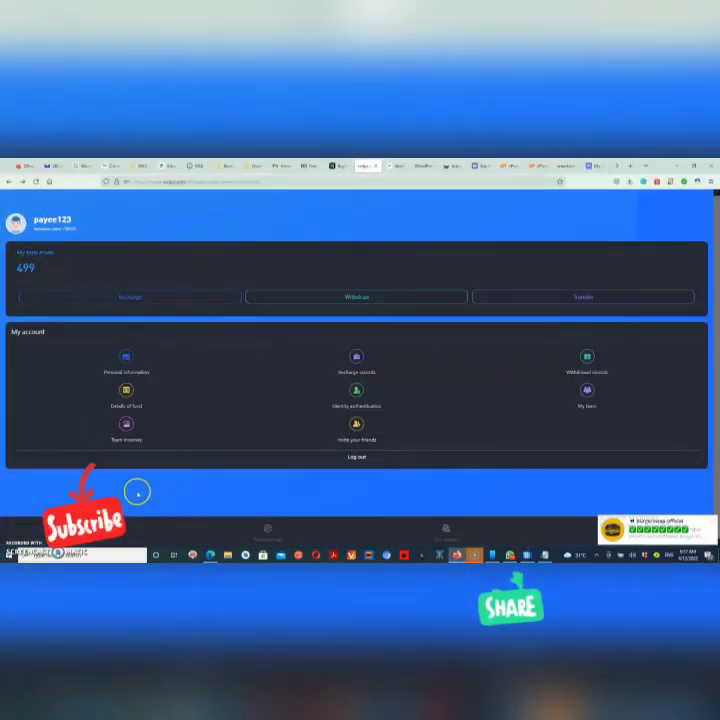
- Move between the platform pages and Binance tabs to reach Binance's Withdraw Crypto page for USDT
click(267, 528)
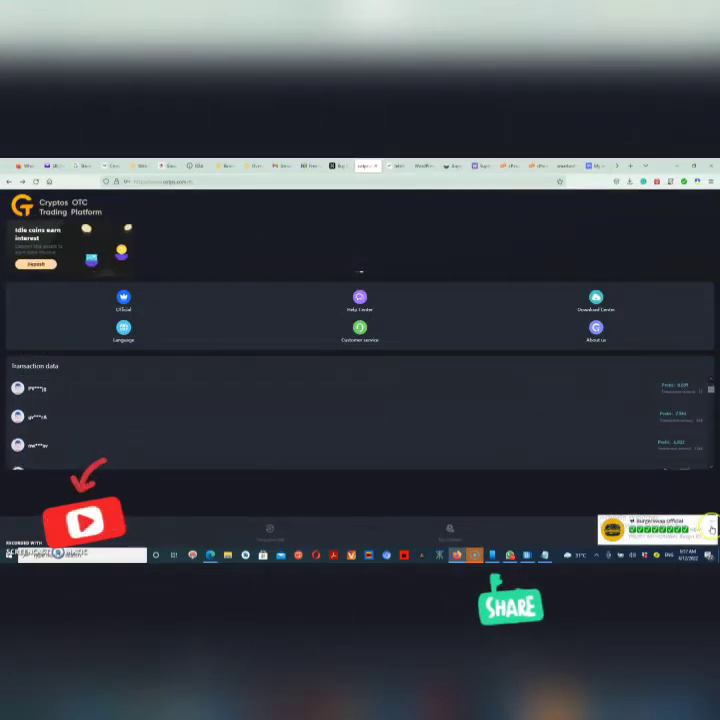
click(617, 530)
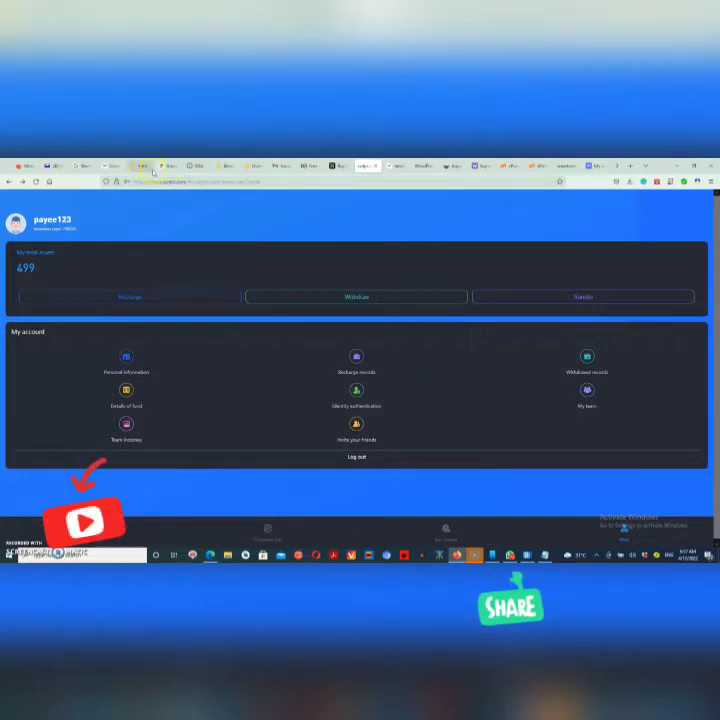
click(152, 172)
mouse_move(65, 201)
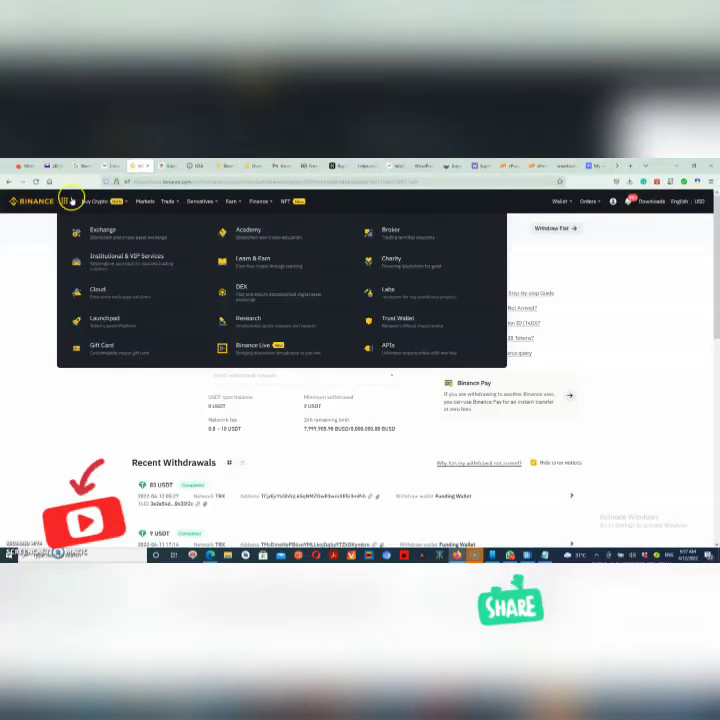
click(44, 203)
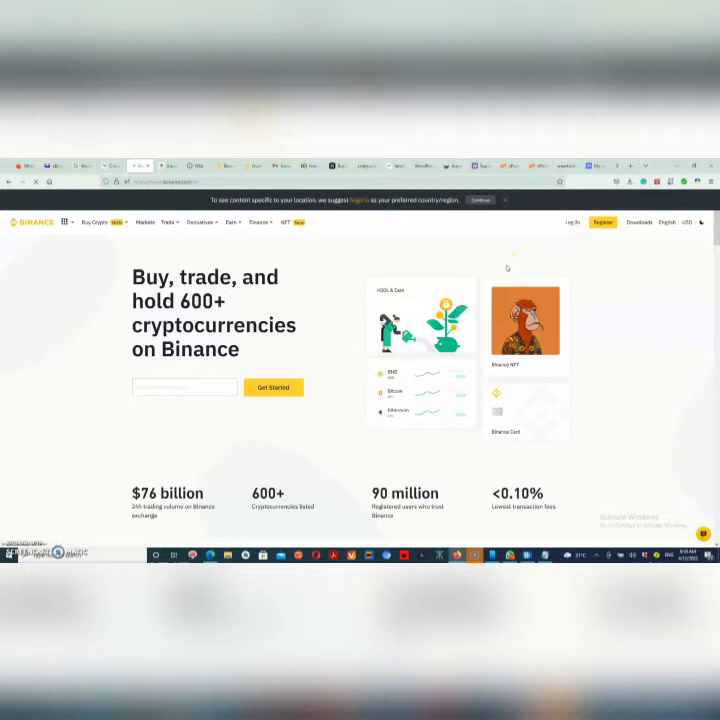
click(226, 167)
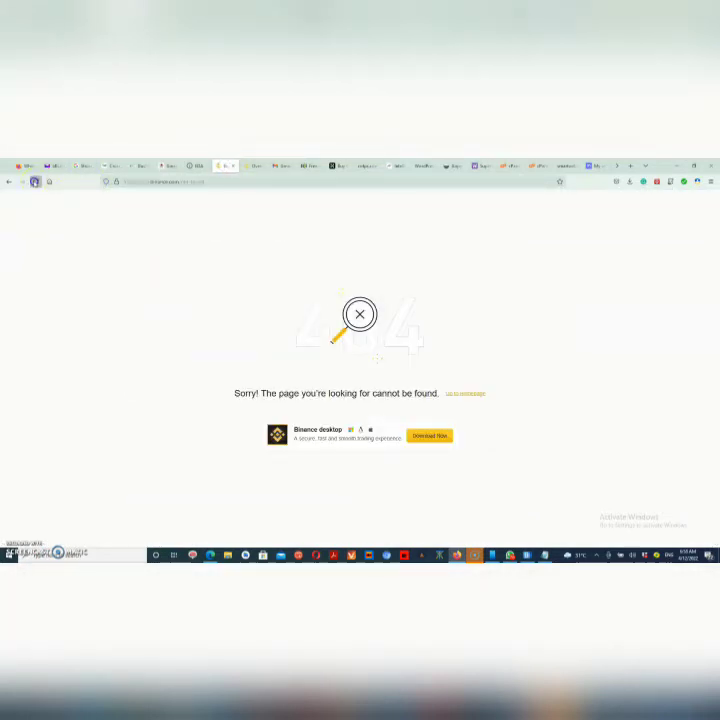
click(137, 167)
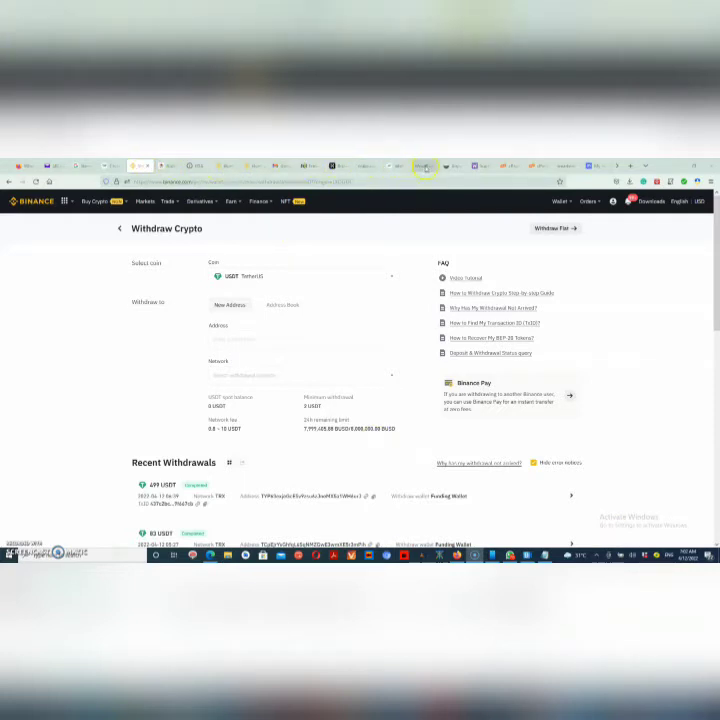
- Copy the TRC20 USDT address from COTP's Recharge page and return to Binance
click(359, 166)
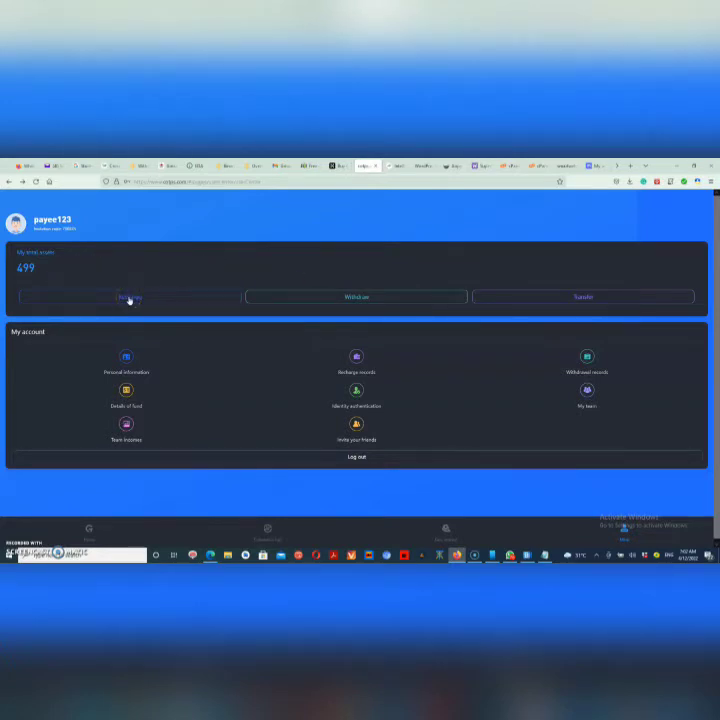
click(129, 298)
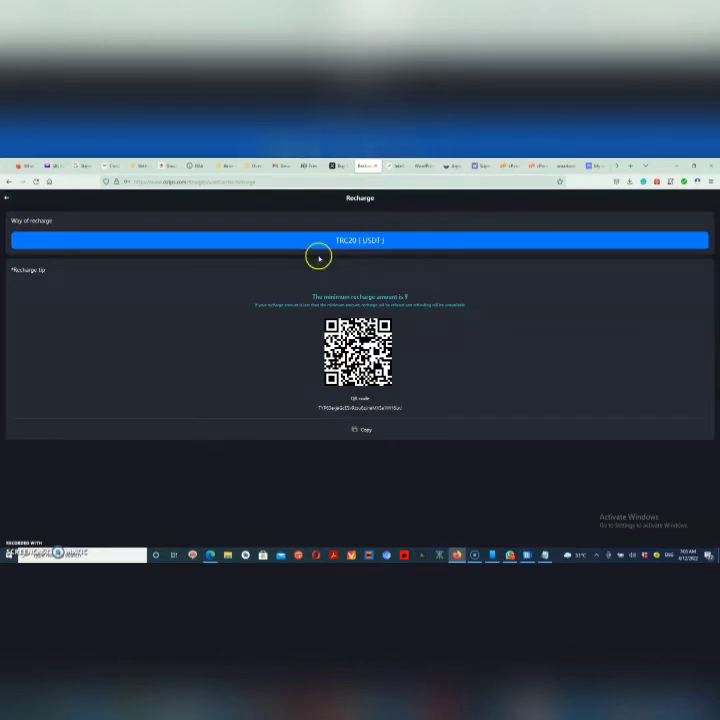
click(222, 165)
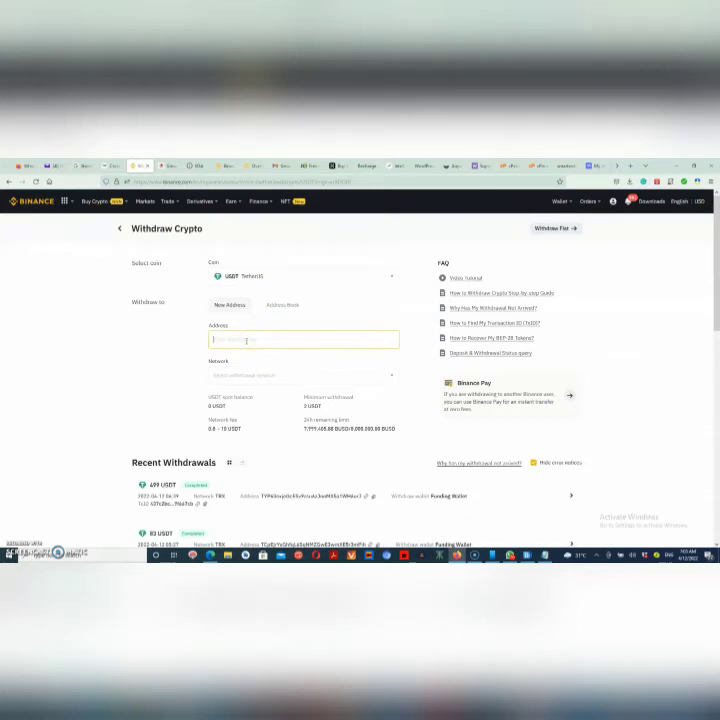
- Paste the COTP address, choose the TRC20 network and correct the amount from 502 to 503 USDT
key(ctrl+v)
click(286, 375)
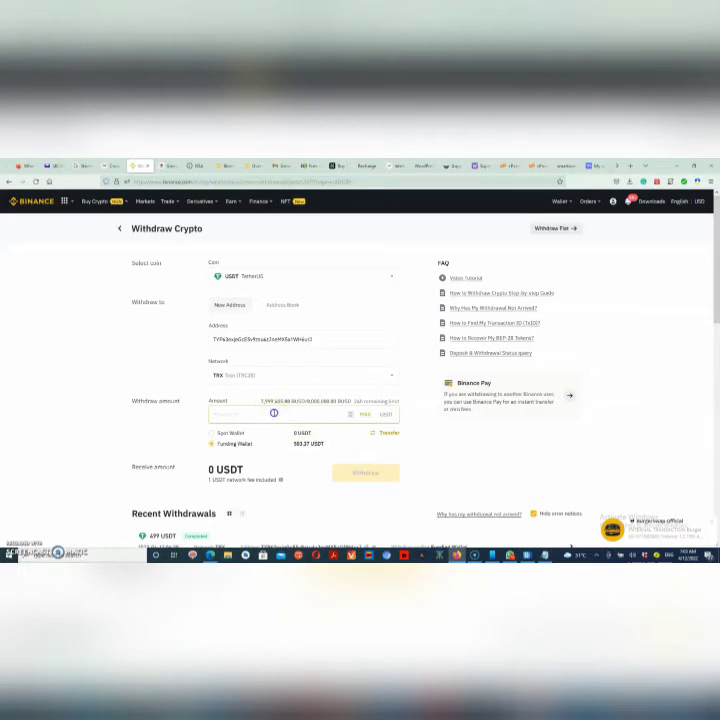
text(50)
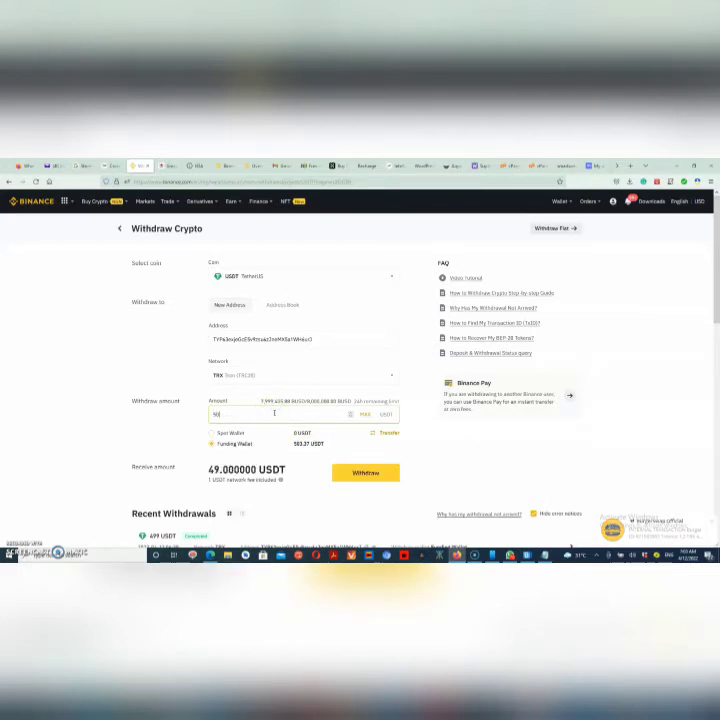
text(2)
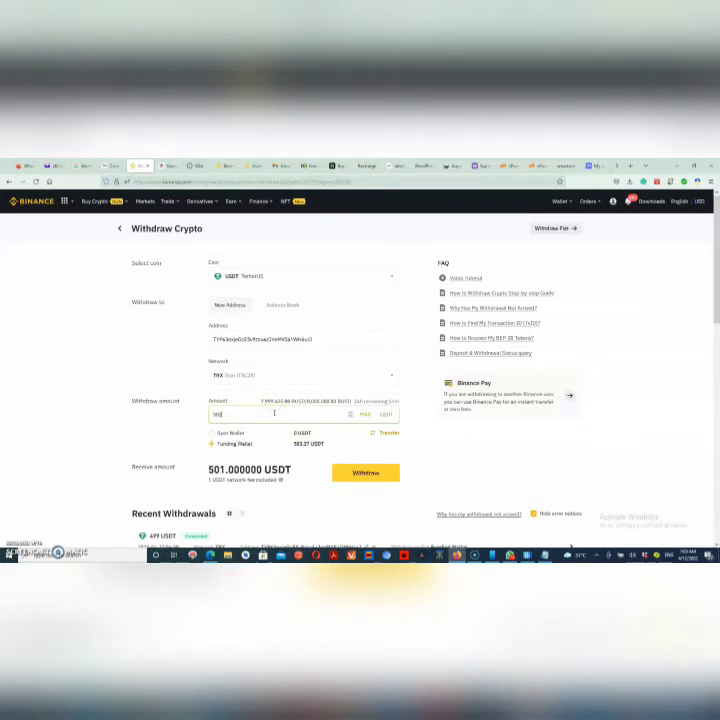
click(113, 442)
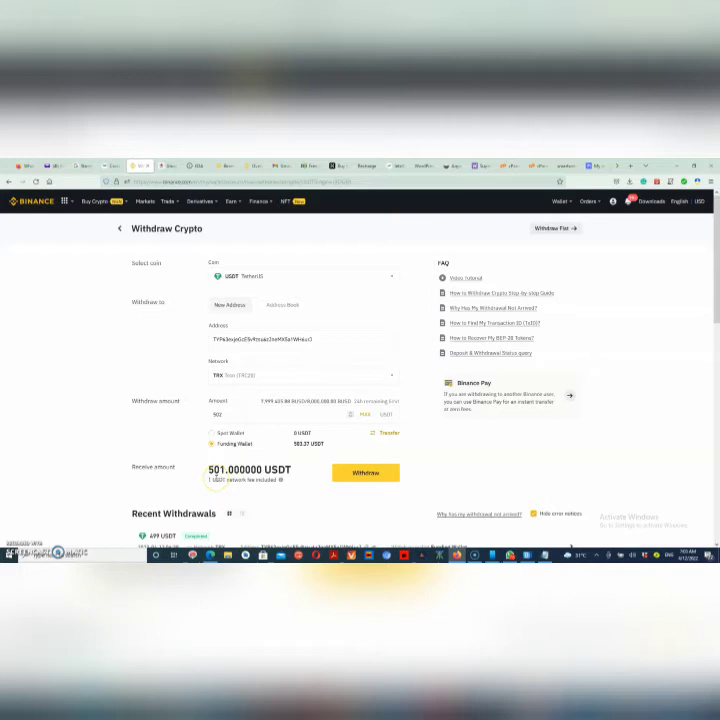
click(224, 414)
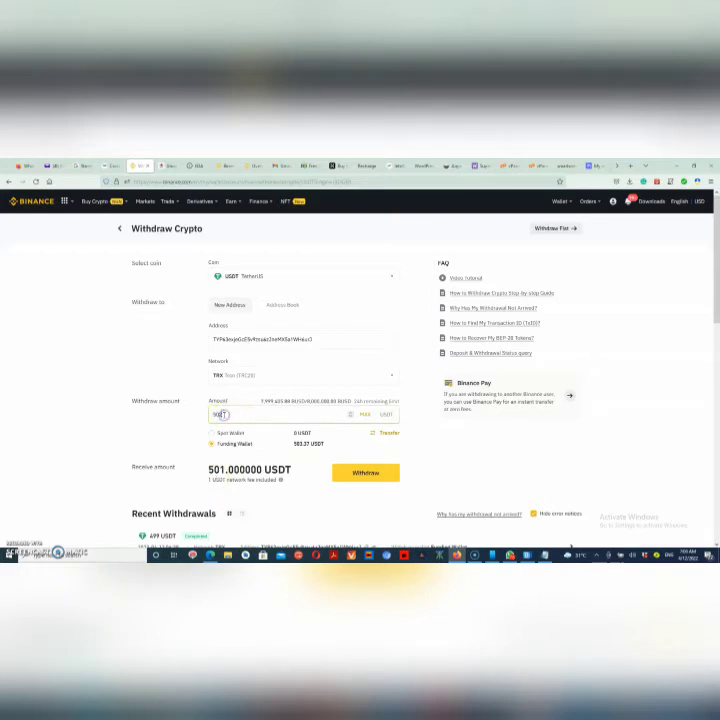
key(BackSpace)
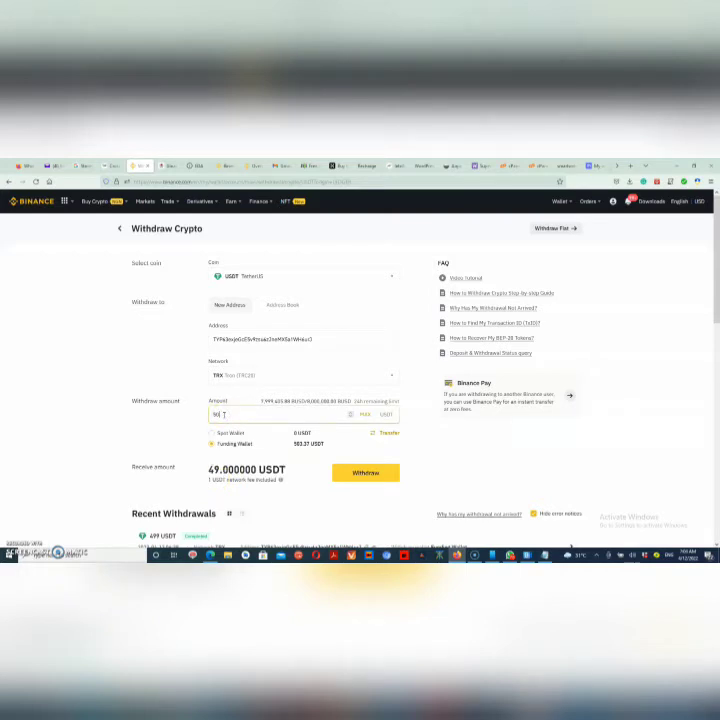
text(3)
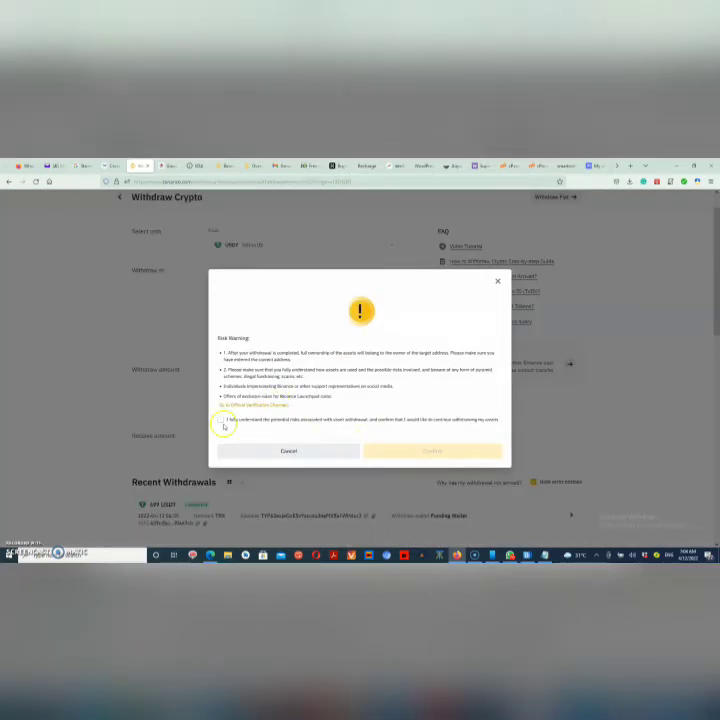
- Accept the risk warning, fetch the email code from Gmail and enter both verification codes
click(221, 421)
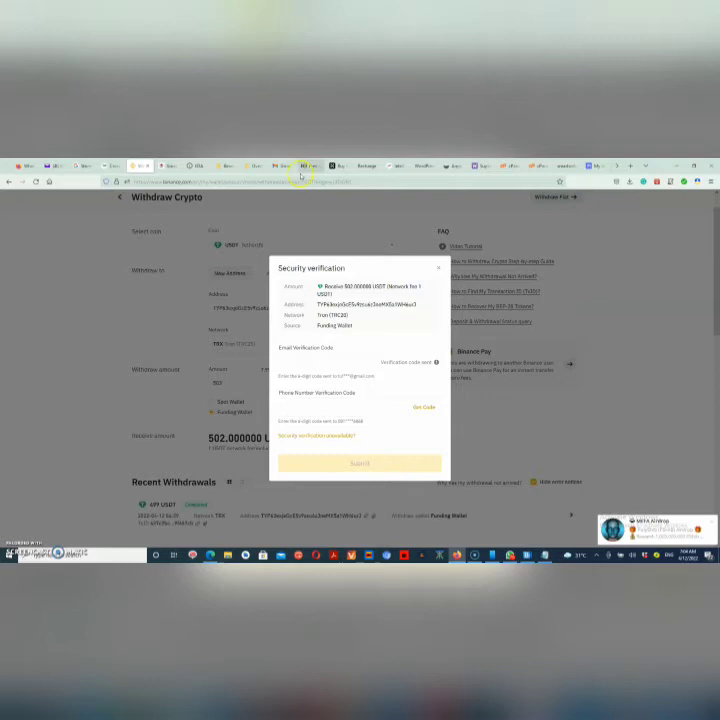
click(277, 166)
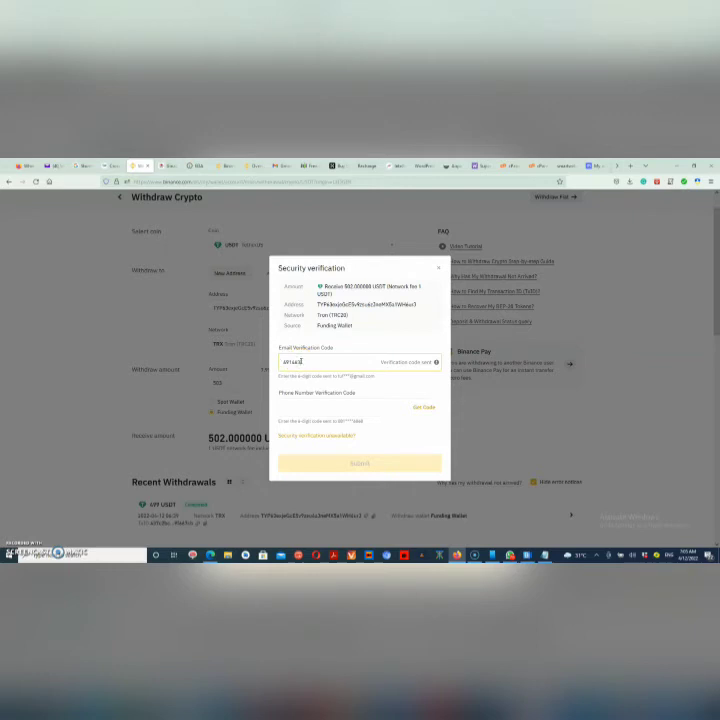
click(421, 408)
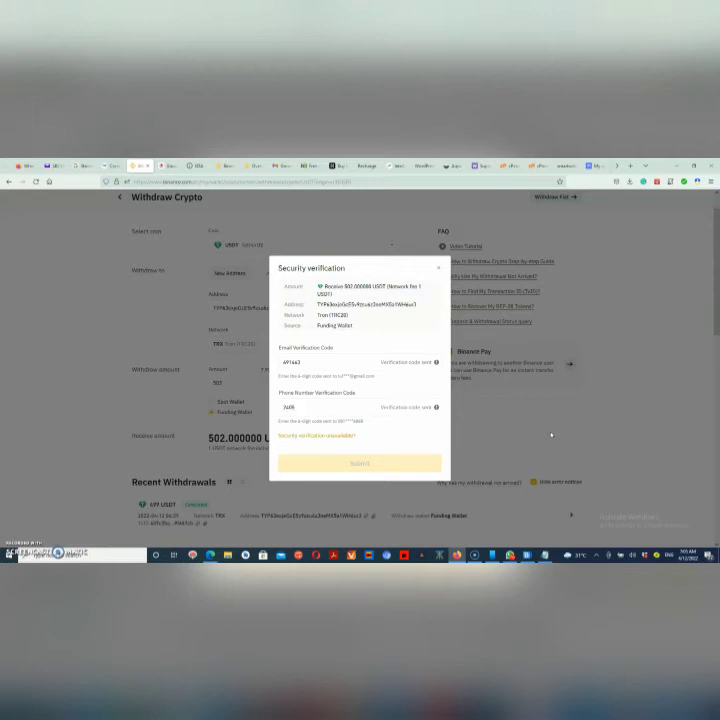
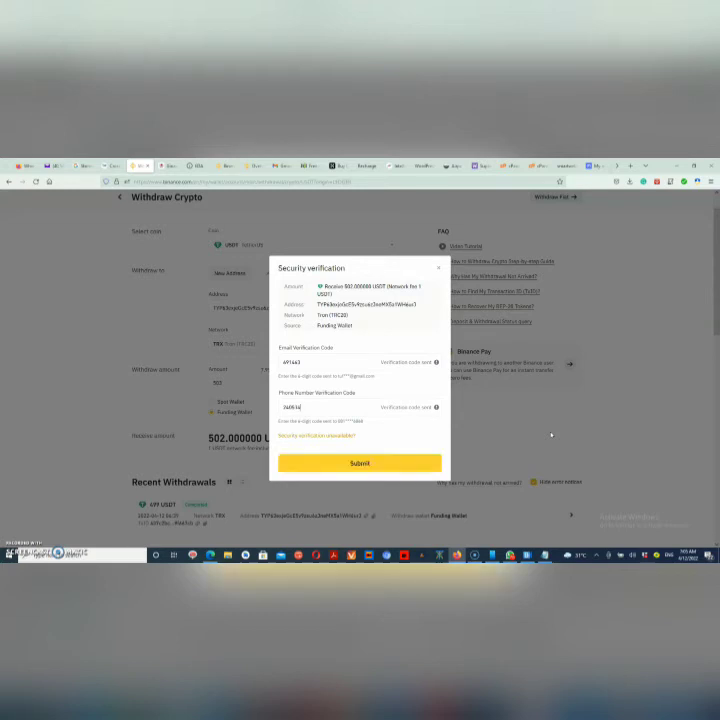
click(374, 464)
- Submit the codes to send the 502 USDT withdrawal, then move to COTP
click(374, 464)
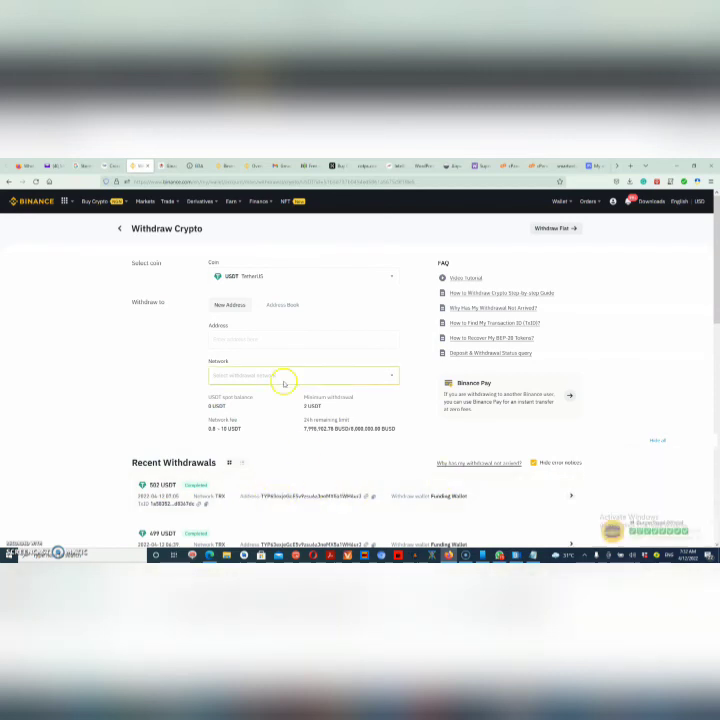
click(363, 166)
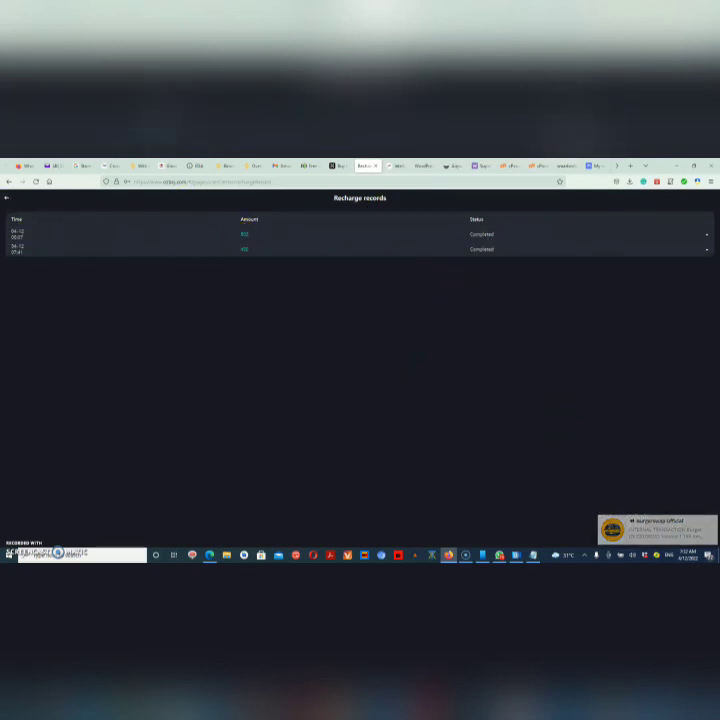
- Go back from COTP's recharge records to the account page
click(7, 199)
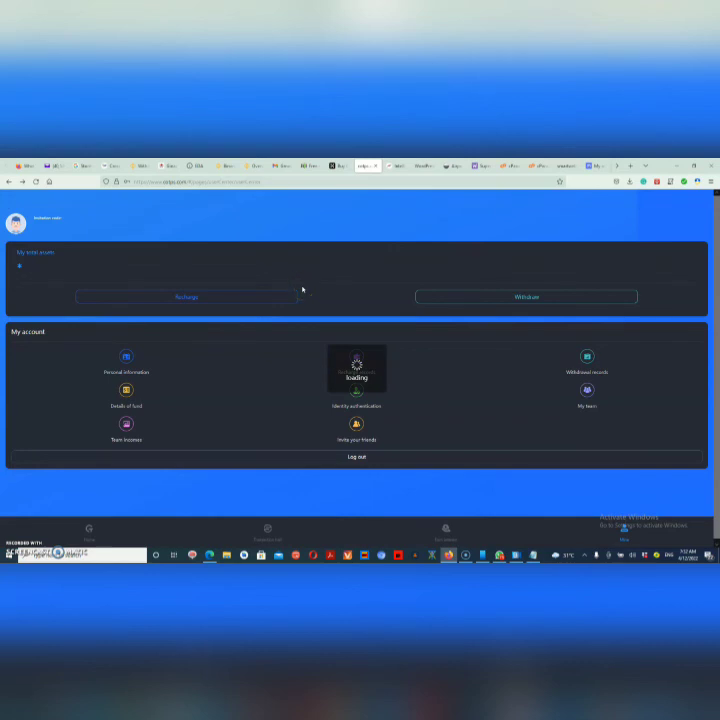